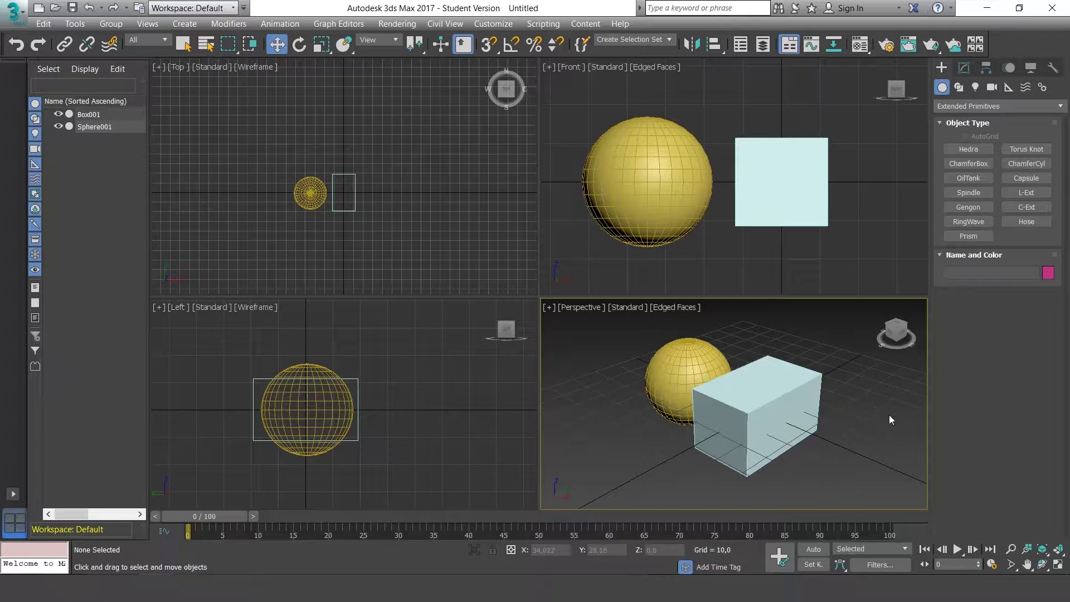
Step: Select Box001 next to Sphere001 in the Perspective viewport
mouse_move(888, 414)
middle_mouse_down("alt")
mouse_move(911, 409)
mouse_move(866, 409)
mouse_move(910, 398)
middle_mouse_up("alt")
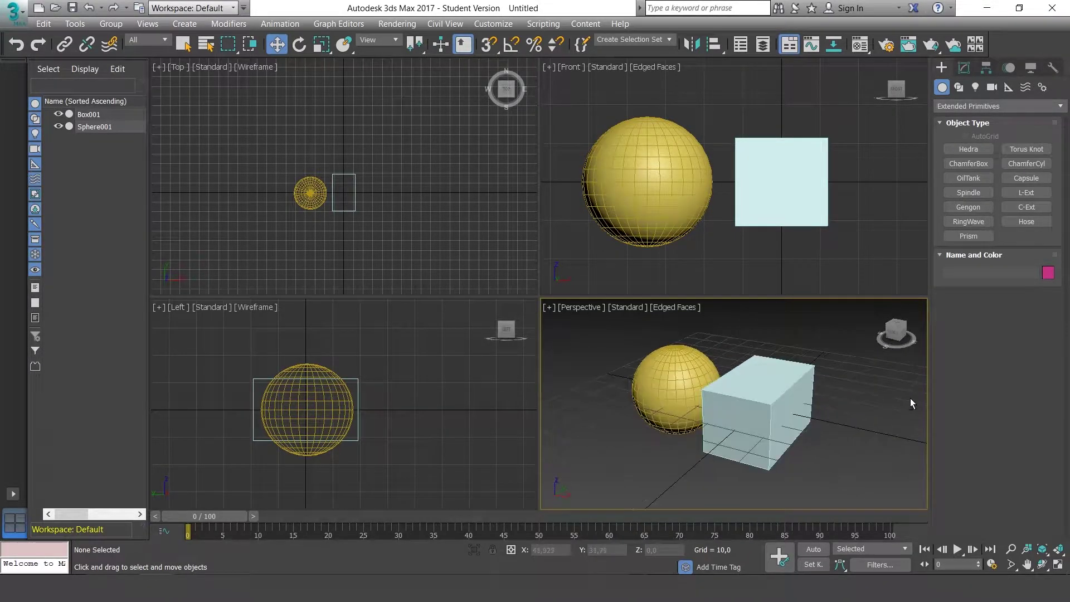
left_click(778, 393)
mouse_move(777, 393)
middle_mouse_down("alt")
mouse_move(848, 377)
mouse_move(716, 397)
middle_mouse_up("alt")
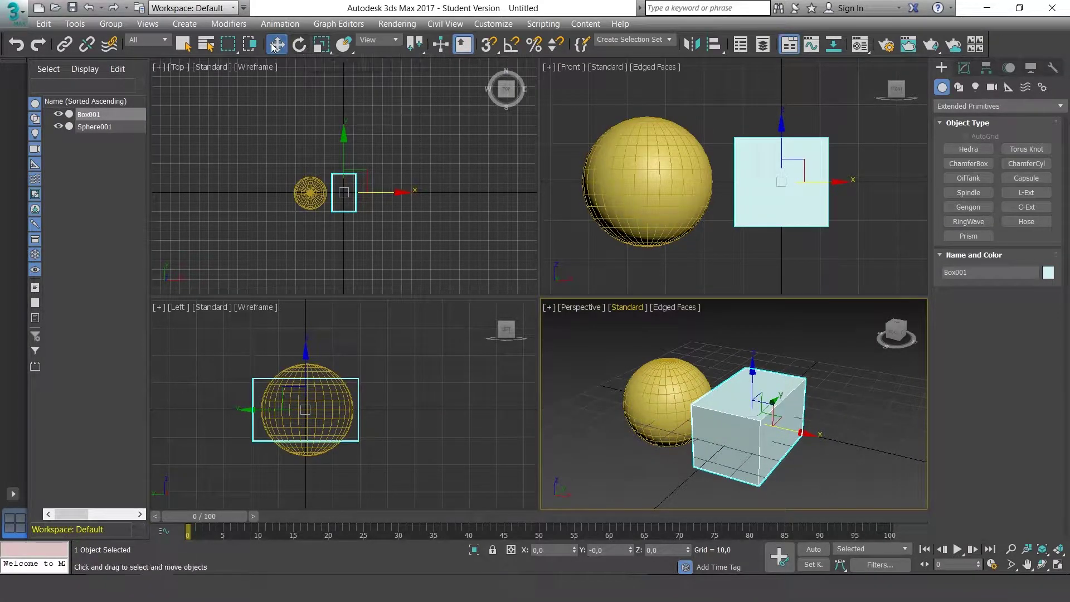
Step: With Select and Rotate active, rotate the box about its Y and X axes
left_click(302, 49)
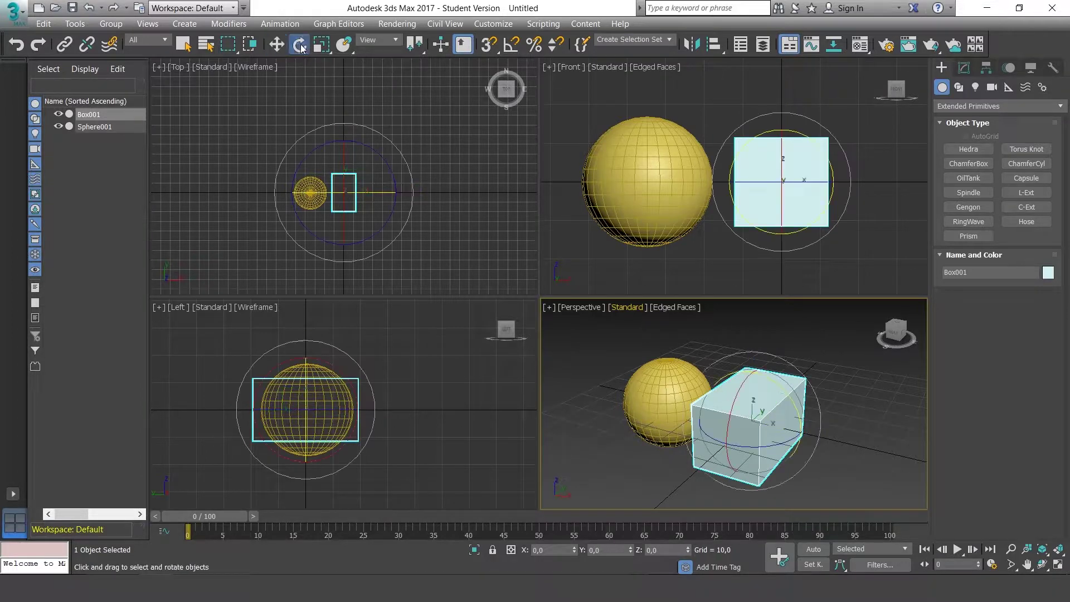
mouse_move(828, 369)
middle_mouse_down("alt")
mouse_move(842, 364)
mouse_move(825, 380)
middle_mouse_up("alt")
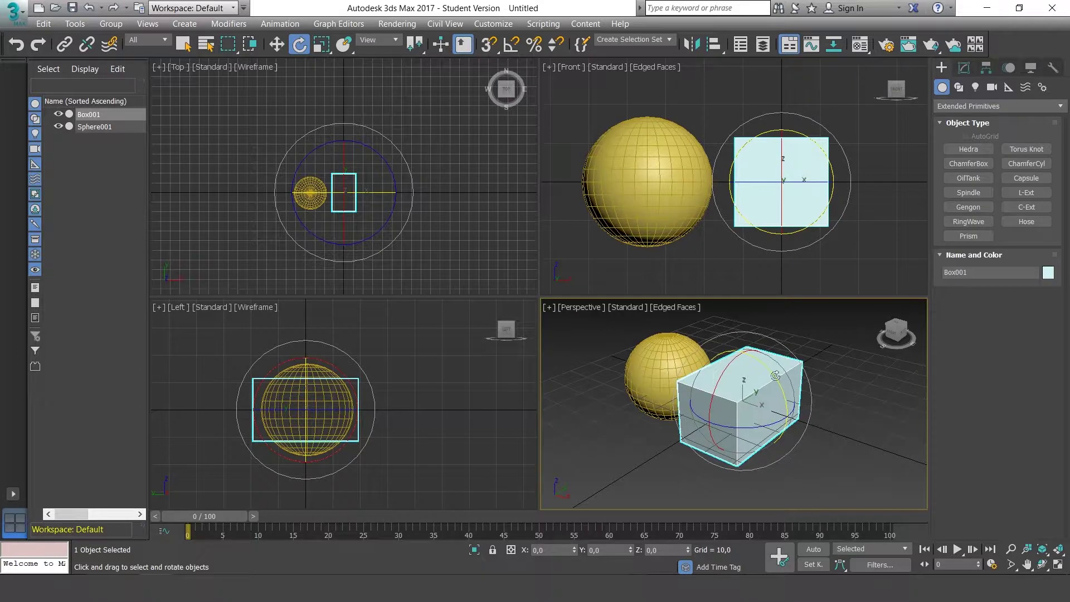
middle_click_drag(843, 370, 919, 373, "alt")
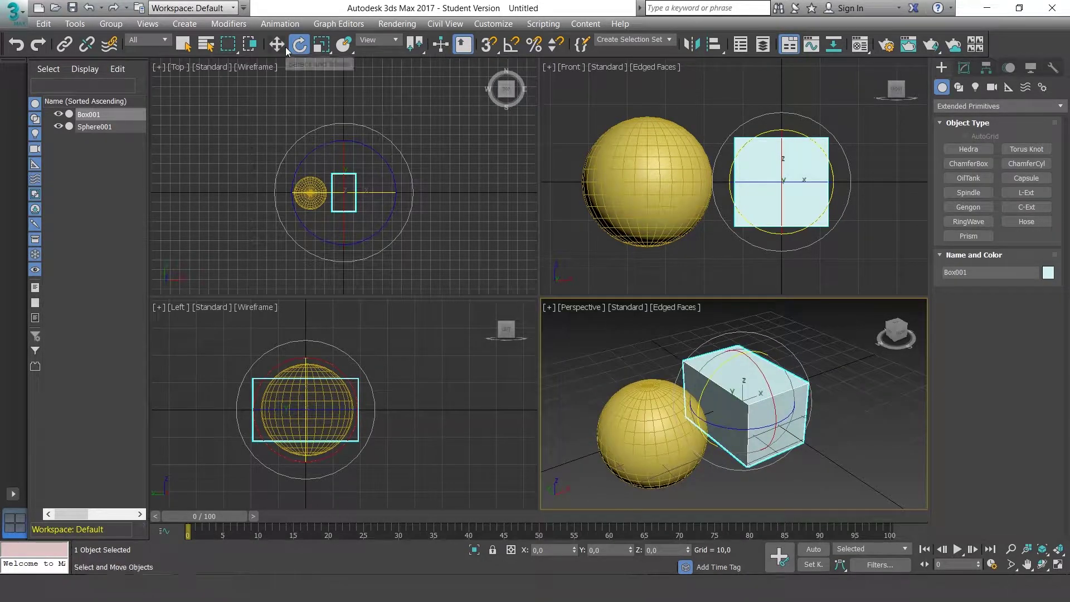
mouse_move(799, 335)
middle_mouse_down("alt")
mouse_move(812, 377)
mouse_move(754, 378)
mouse_move(739, 356)
middle_mouse_up("alt")
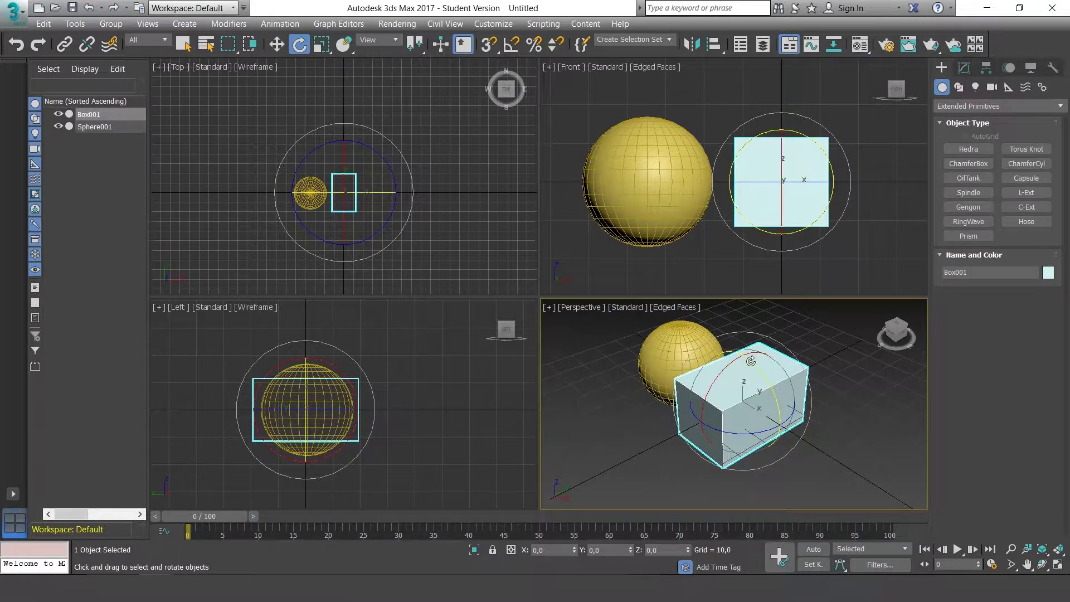
left_click_drag(743, 357, 801, 423)
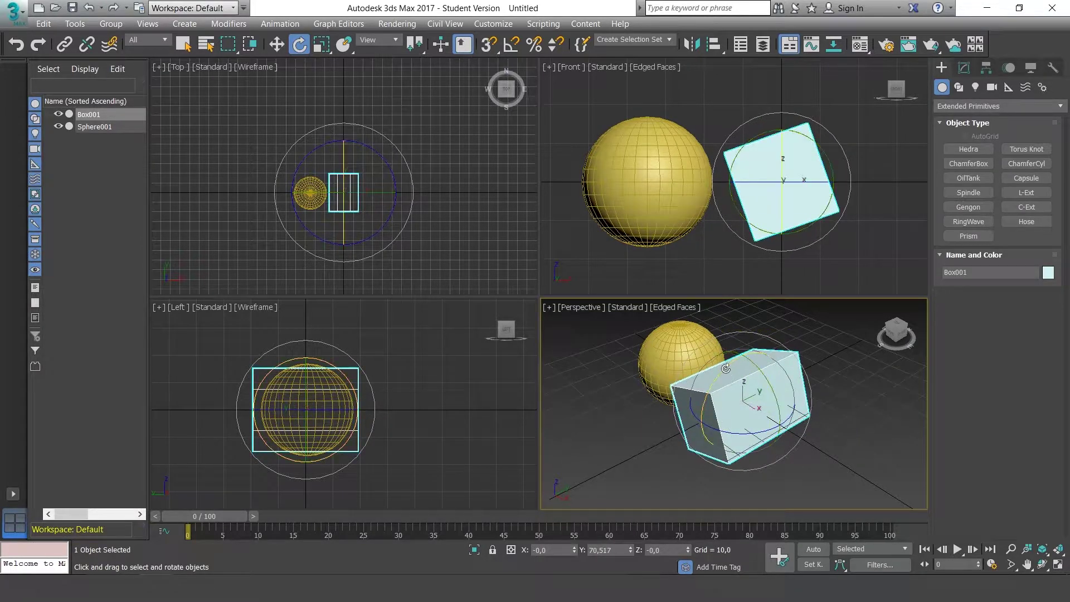
left_click_drag(724, 432, 695, 409)
Step: Cancel and undo the trial rotations, try a free rotation, and return the box to zero
right_click(695, 408)
key("ctrl+z")
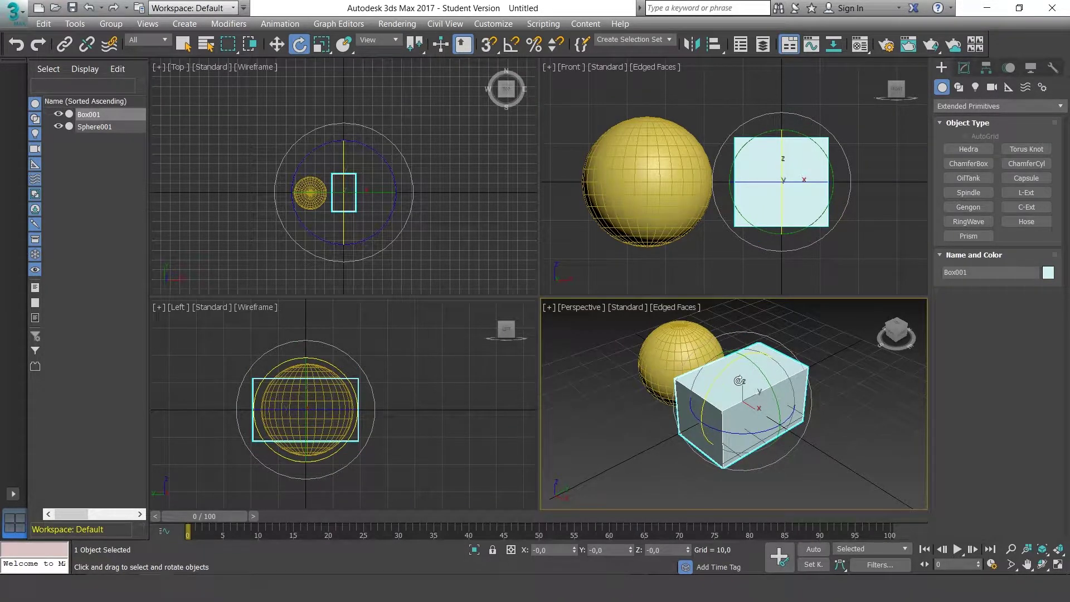
mouse_move(740, 371)
left_mouse_down()
mouse_move(746, 326)
mouse_move(753, 344)
left_mouse_up()
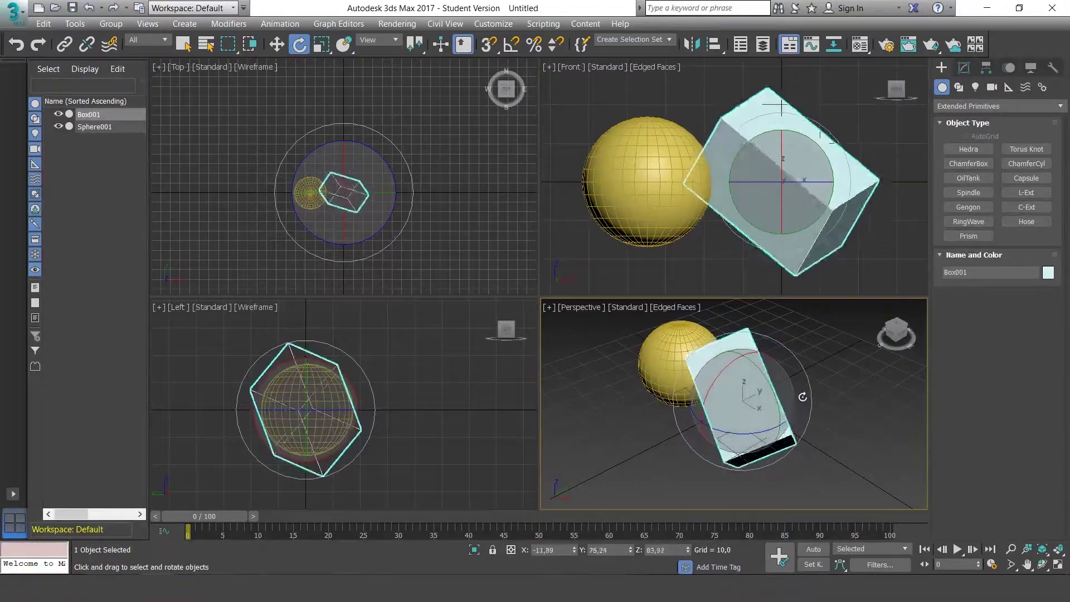
left_click_drag(752, 344, 847, 369)
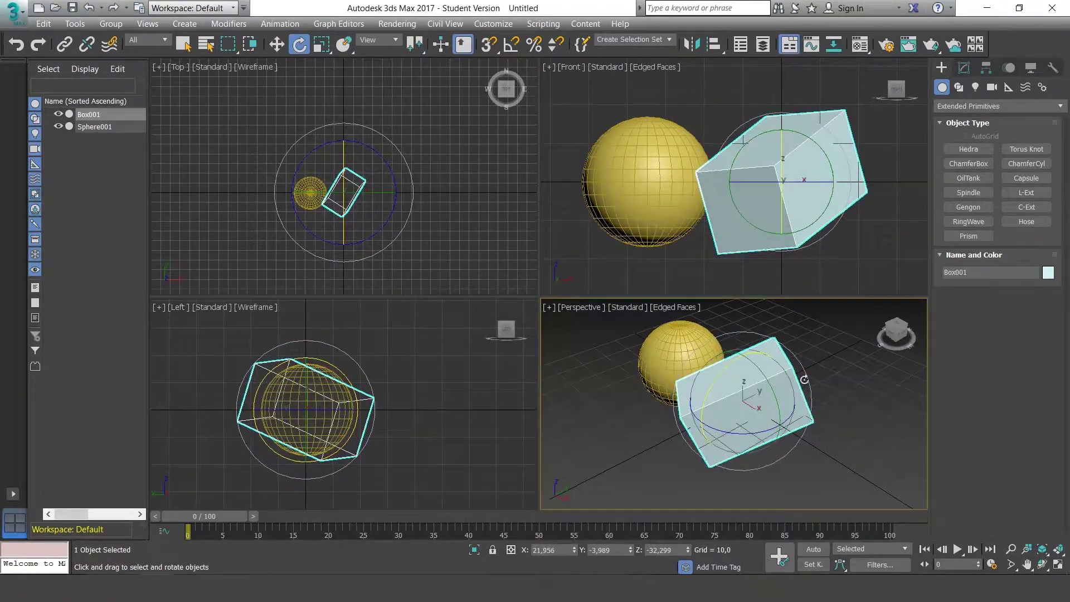
right_click(847, 369)
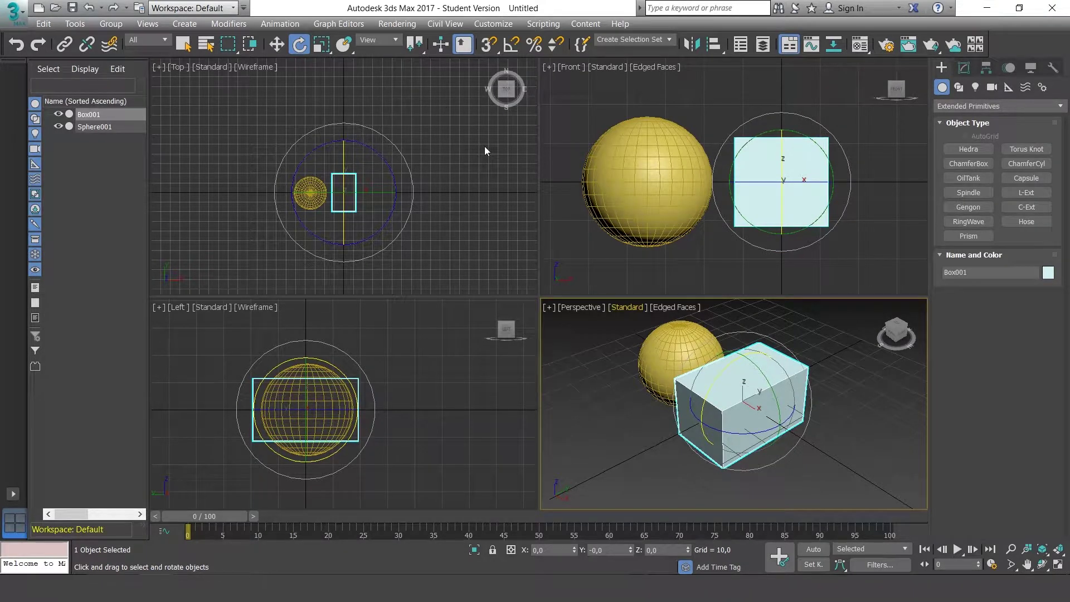
Step: Scale the box up uniformly with Select and Uniform Scale
left_click(322, 45)
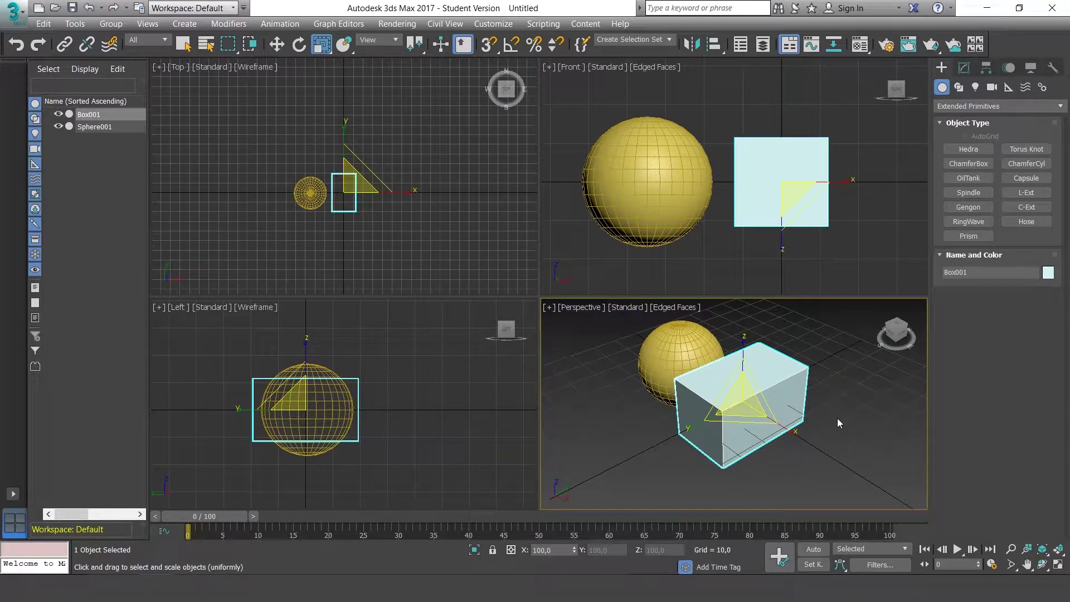
mouse_move(838, 418)
middle_mouse_down("alt")
mouse_move(814, 387)
mouse_move(649, 388)
mouse_move(770, 394)
mouse_move(721, 394)
middle_mouse_up("alt")
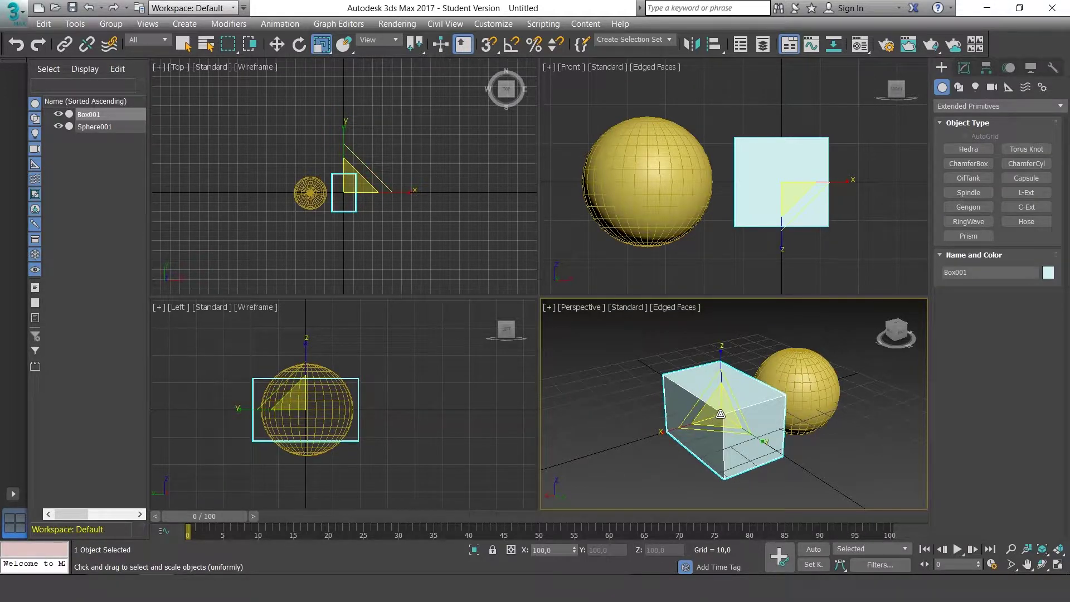
mouse_move(720, 414)
left_mouse_down()
mouse_move(753, 371)
mouse_move(724, 416)
mouse_move(738, 385)
mouse_move(754, 386)
left_mouse_up()
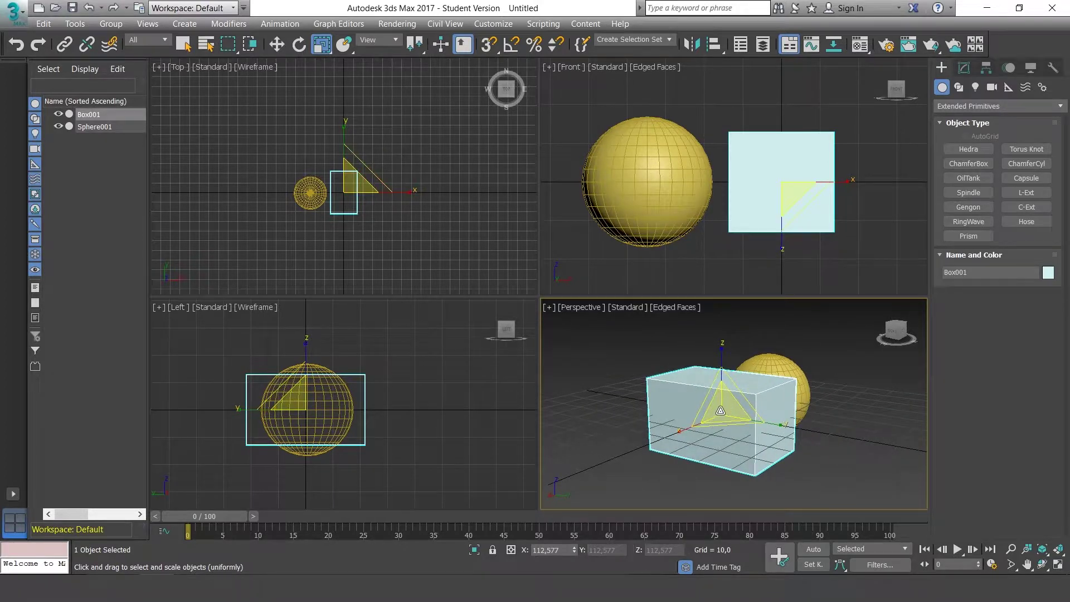
middle_click_drag(721, 411, 723, 365, "alt")
Step: Switch to non-uniform scale and stretch the box along Z and Y
key("r")
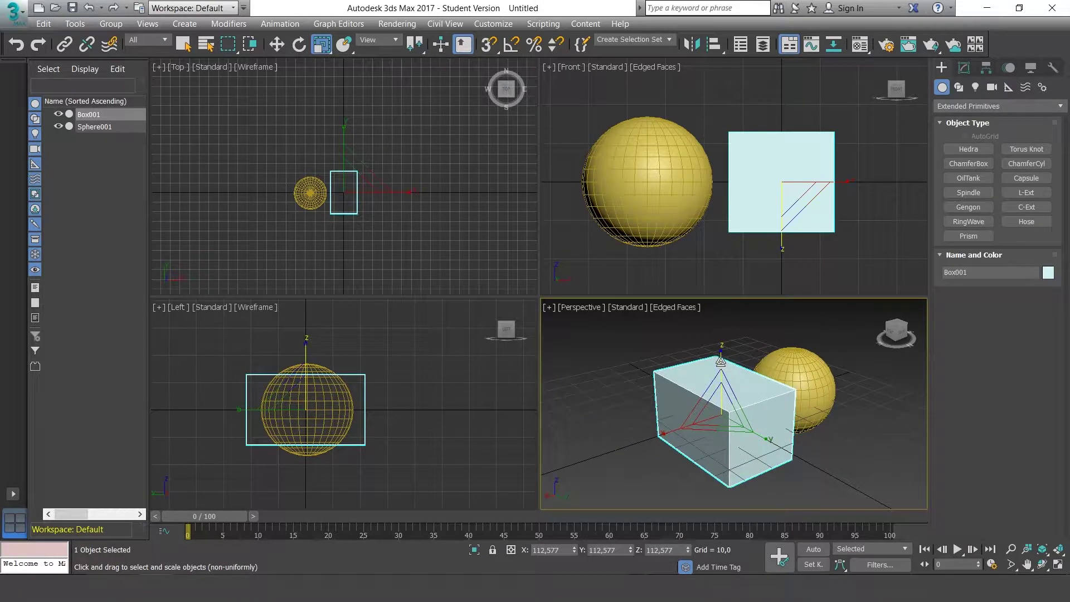
mouse_move(721, 361)
left_mouse_down()
mouse_move(723, 325)
mouse_move(722, 361)
left_mouse_up()
mouse_move(757, 432)
left_mouse_down()
mouse_move(769, 440)
mouse_move(737, 413)
mouse_move(754, 399)
mouse_move(741, 407)
left_mouse_up()
middle_click_drag(757, 387, 681, 385, "alt")
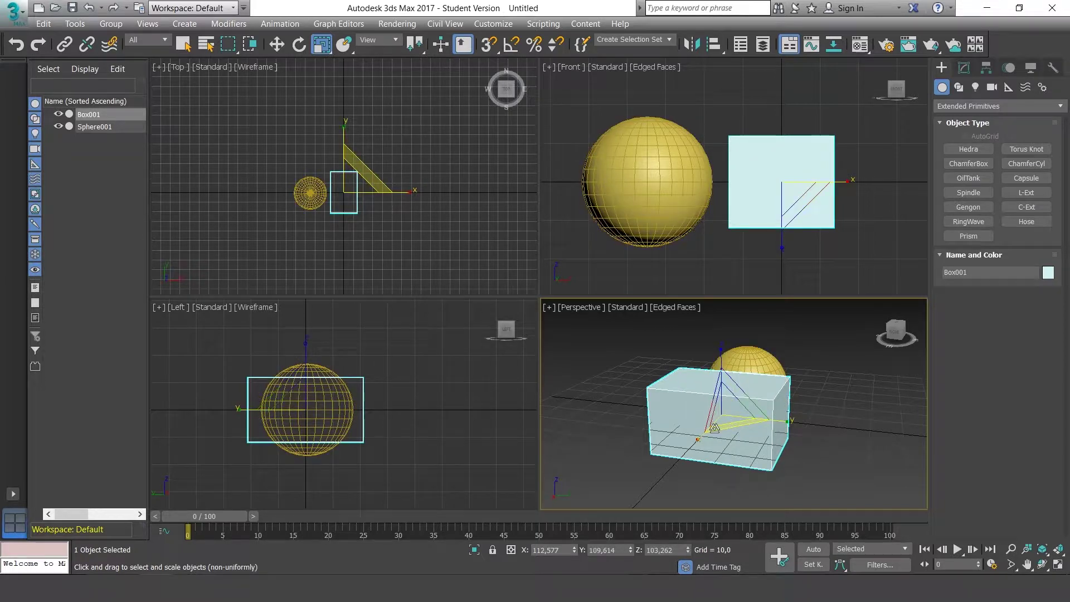
mouse_move(849, 400)
middle_mouse_down("alt")
mouse_move(822, 404)
mouse_move(860, 414)
middle_mouse_up("alt")
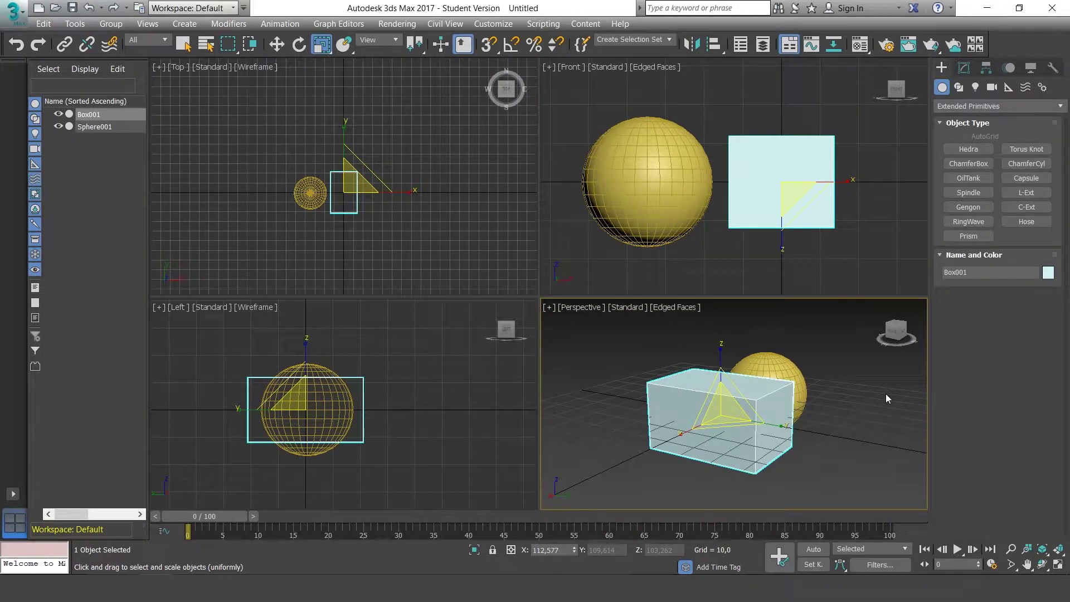
middle_click_drag(881, 397, 832, 410, "alt")
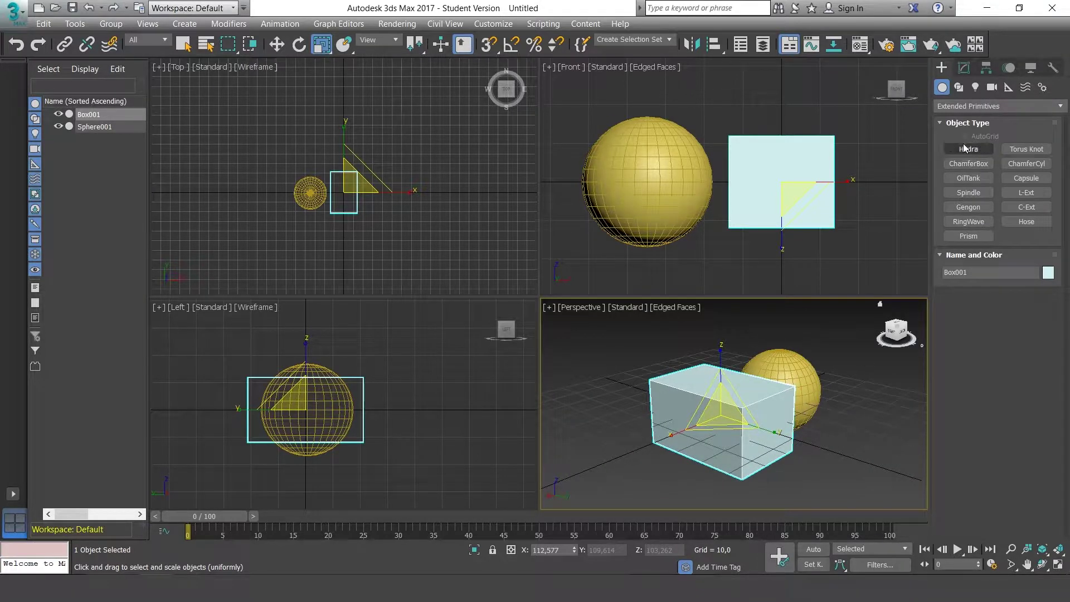
Step: In the Hierarchy panel, collapse Working Pivot and enable Affect Pivot Only
left_click(987, 68)
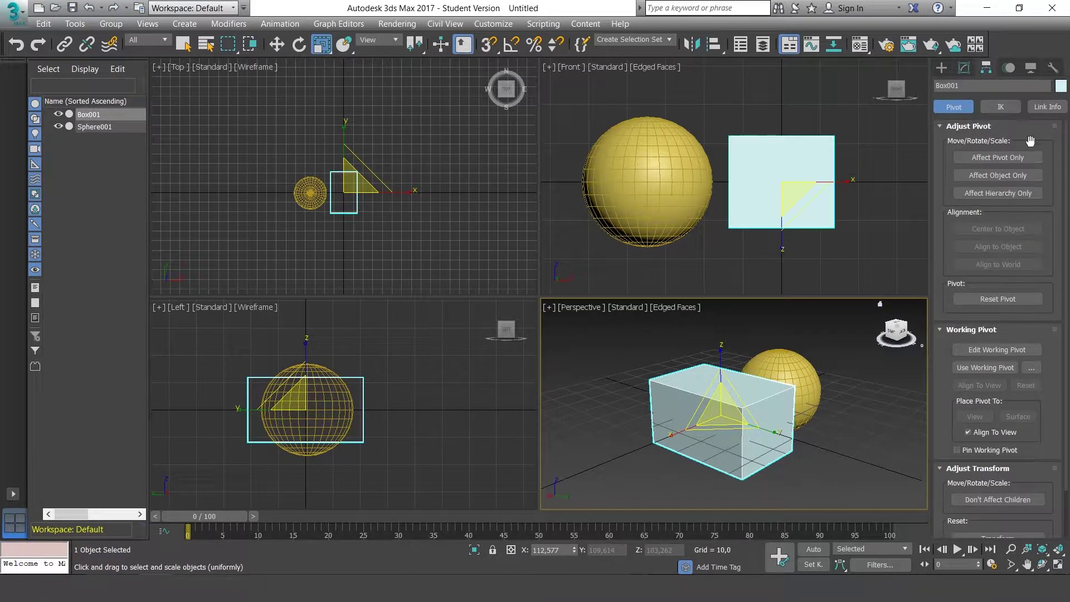
left_click(972, 331)
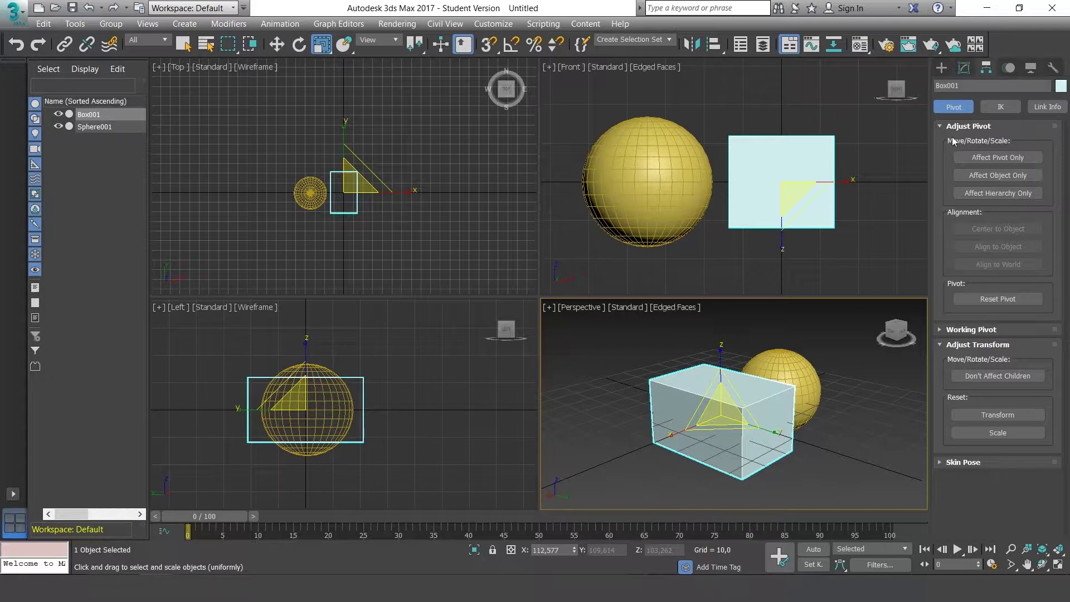
left_click(1012, 159)
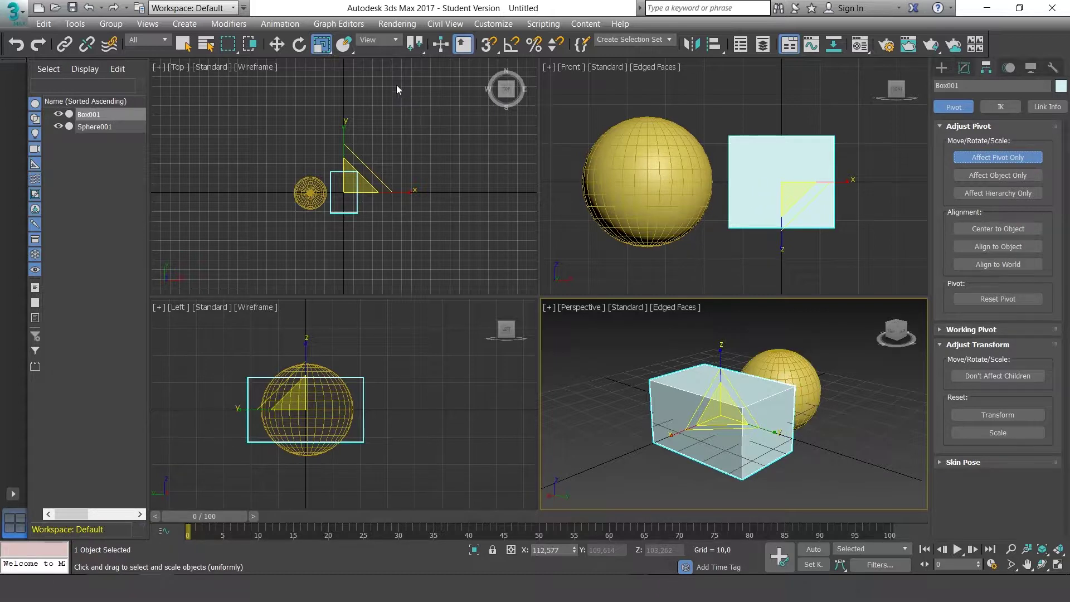
Step: Test-move the pivot along X, cancel it back to centre, then enable Affect Object Only
left_click(283, 51)
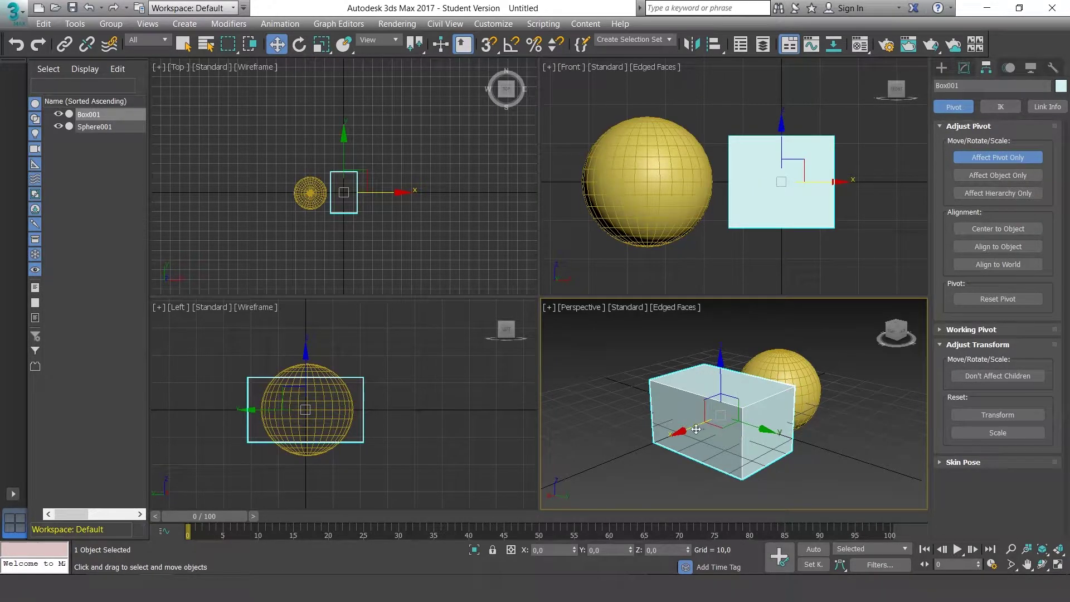
mouse_move(696, 429)
left_mouse_down()
mouse_move(602, 470)
mouse_move(716, 430)
mouse_move(645, 461)
mouse_move(742, 404)
left_mouse_up()
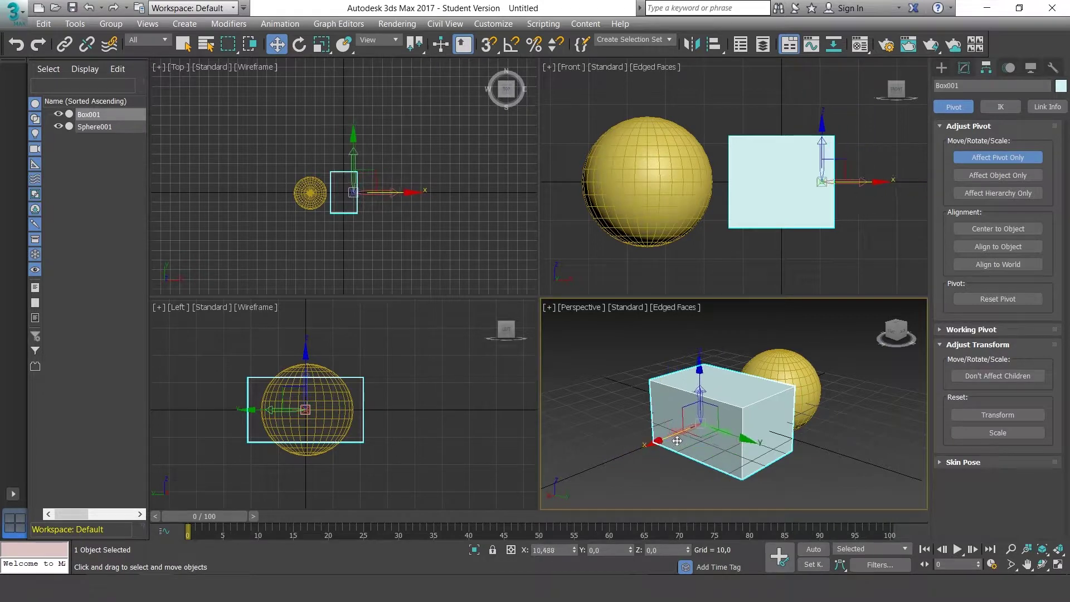
right_click(921, 253)
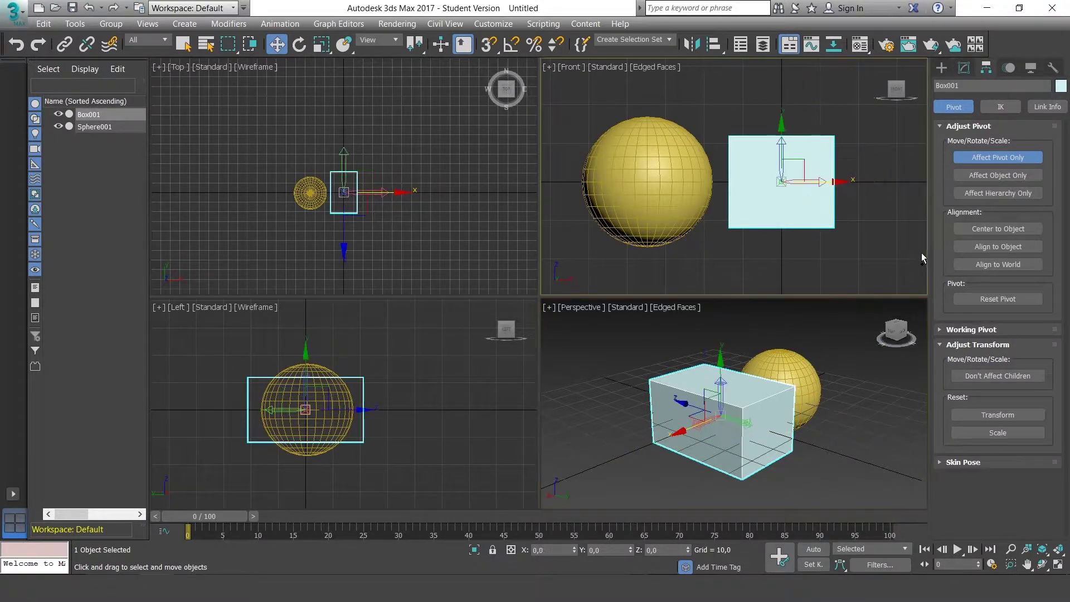
left_click(1002, 176)
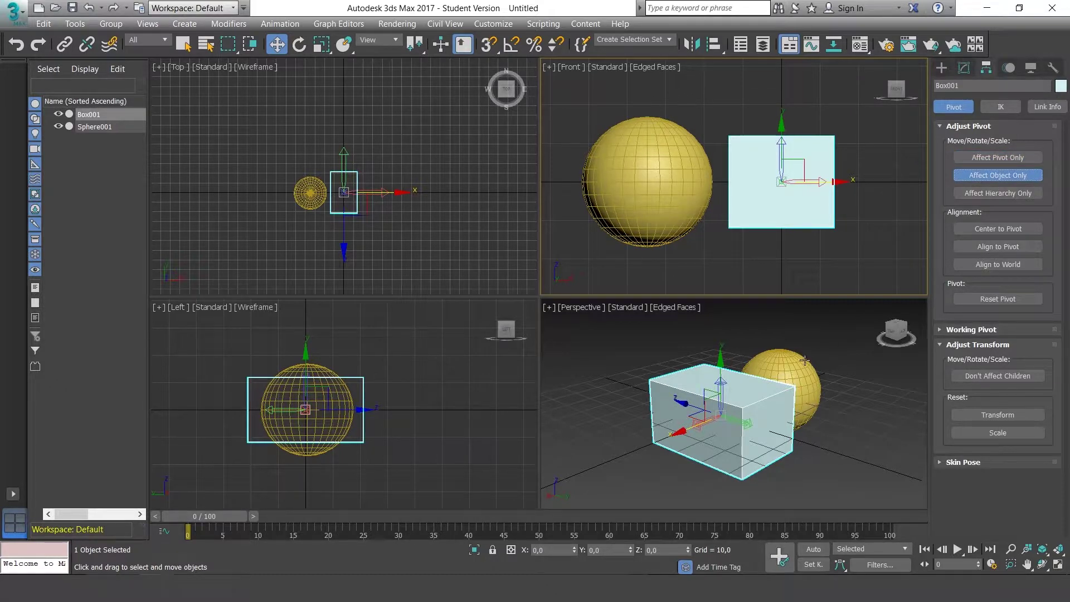
left_click_drag(690, 430, 641, 452)
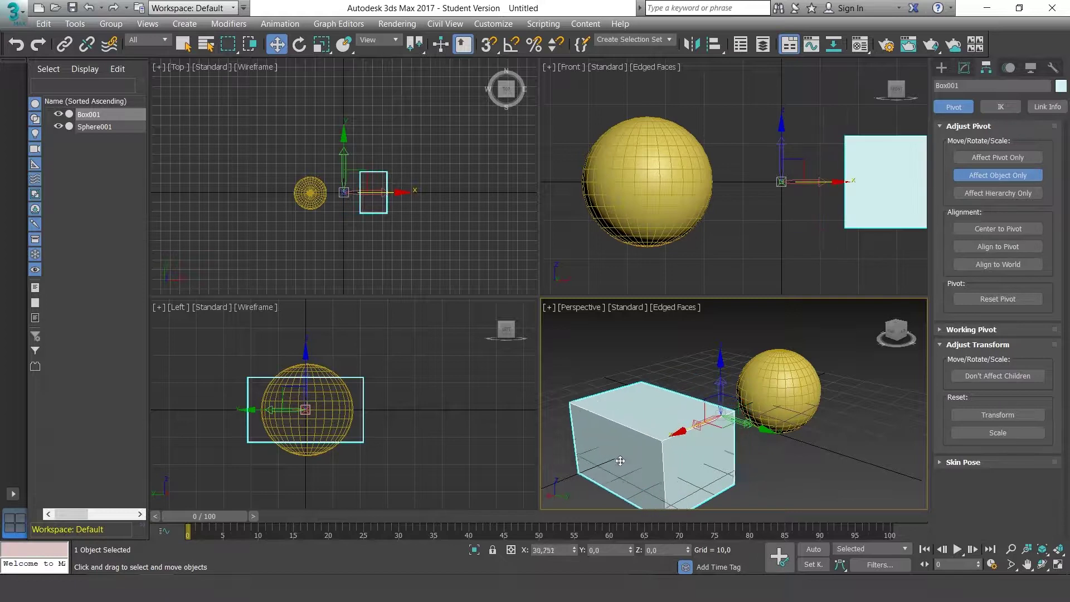
mouse_move(640, 452)
left_mouse_down()
mouse_move(683, 435)
mouse_move(655, 460)
left_mouse_up()
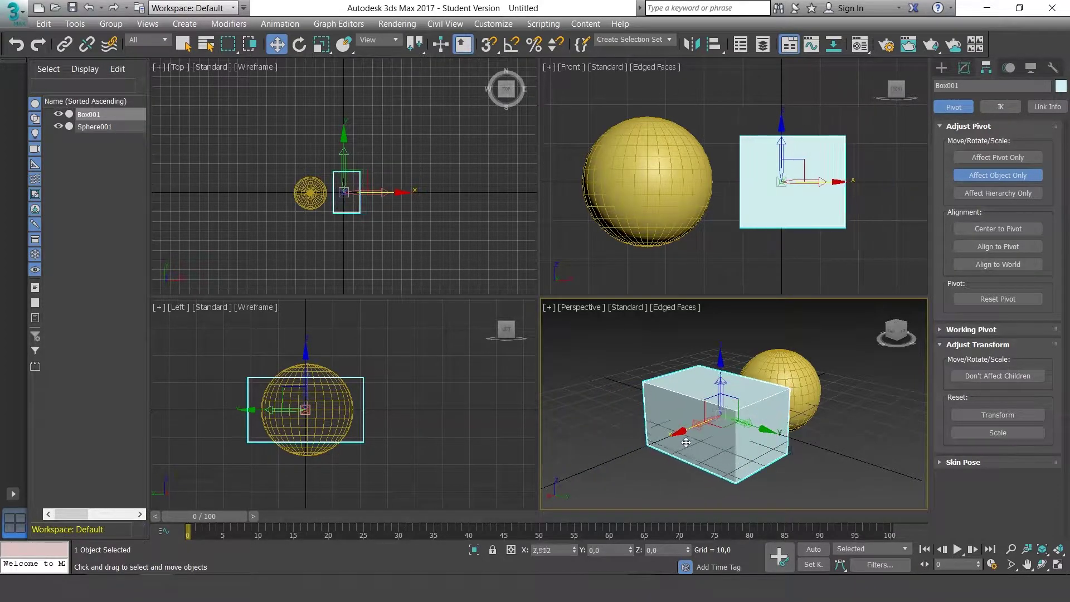
right_click(655, 461)
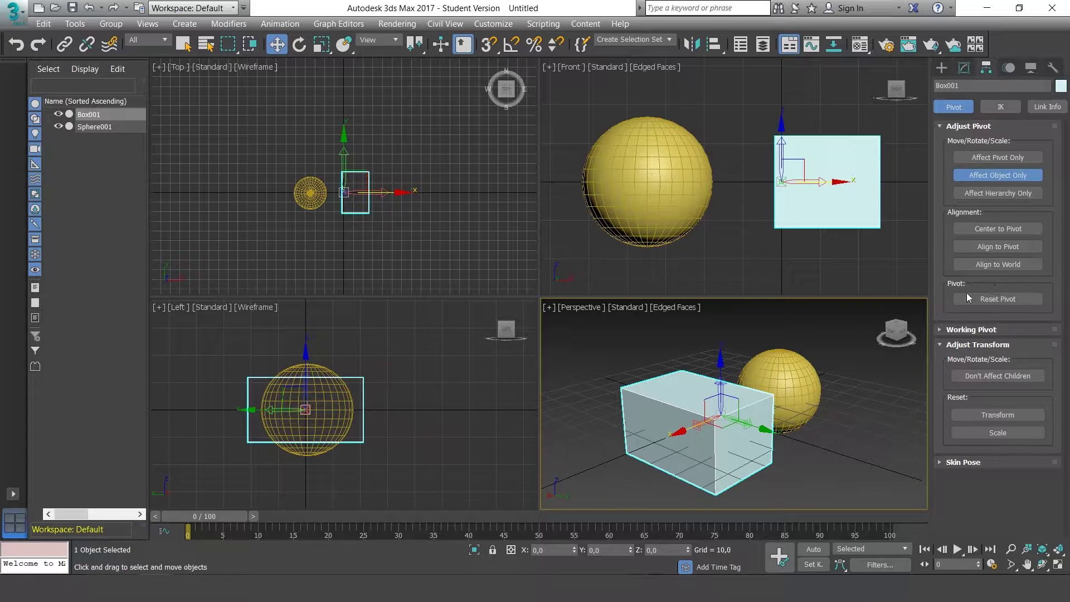
middle_click_drag(823, 419, 801, 424, "alt")
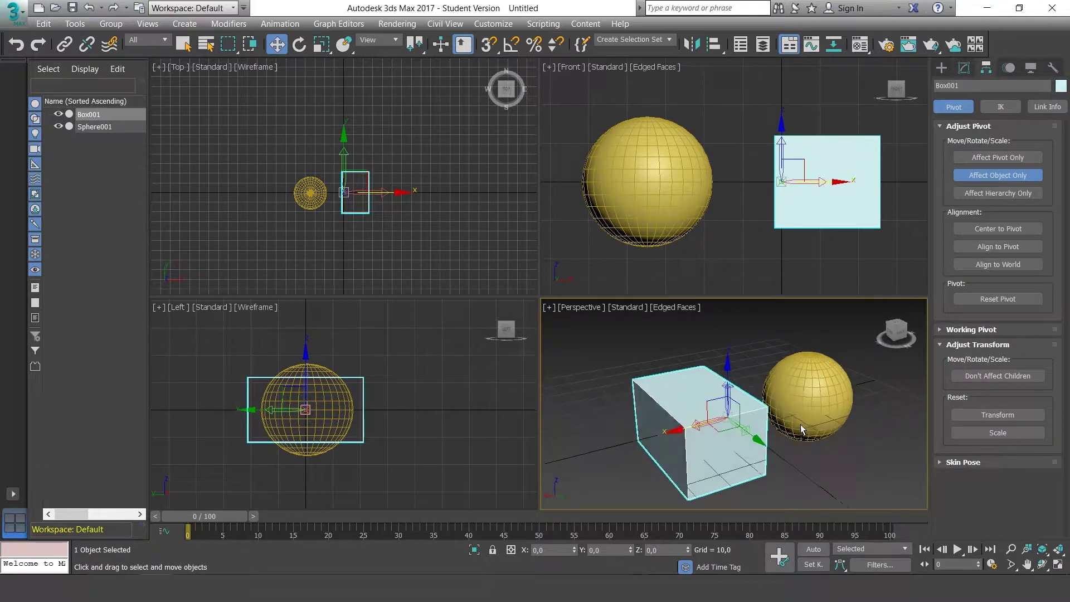
Step: Center Box001's pivot to the object, then turn Affect Pivot Only off
left_click(1001, 169)
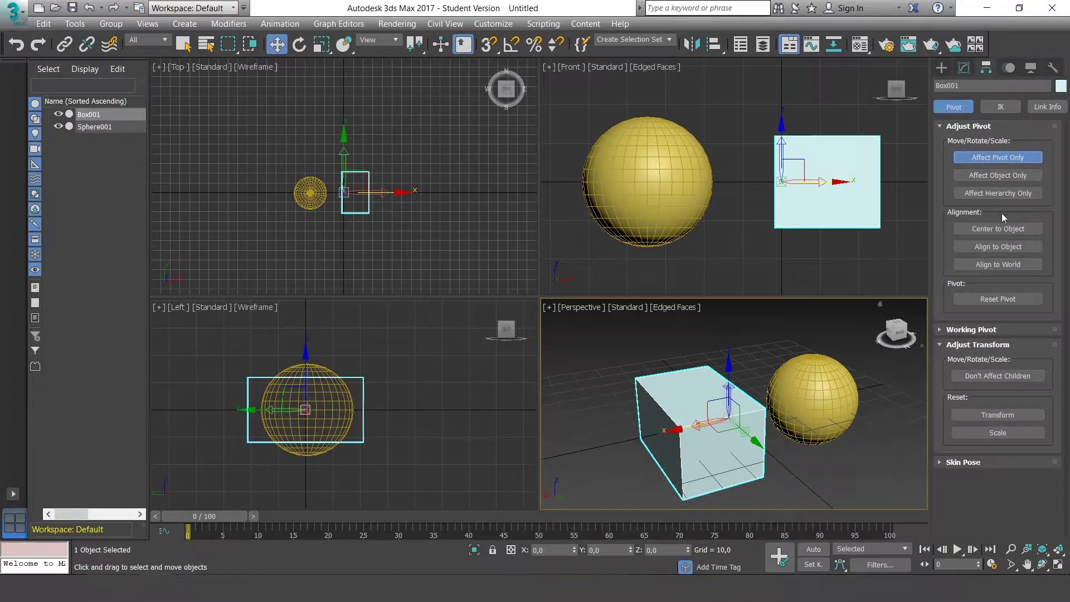
left_click(1002, 226)
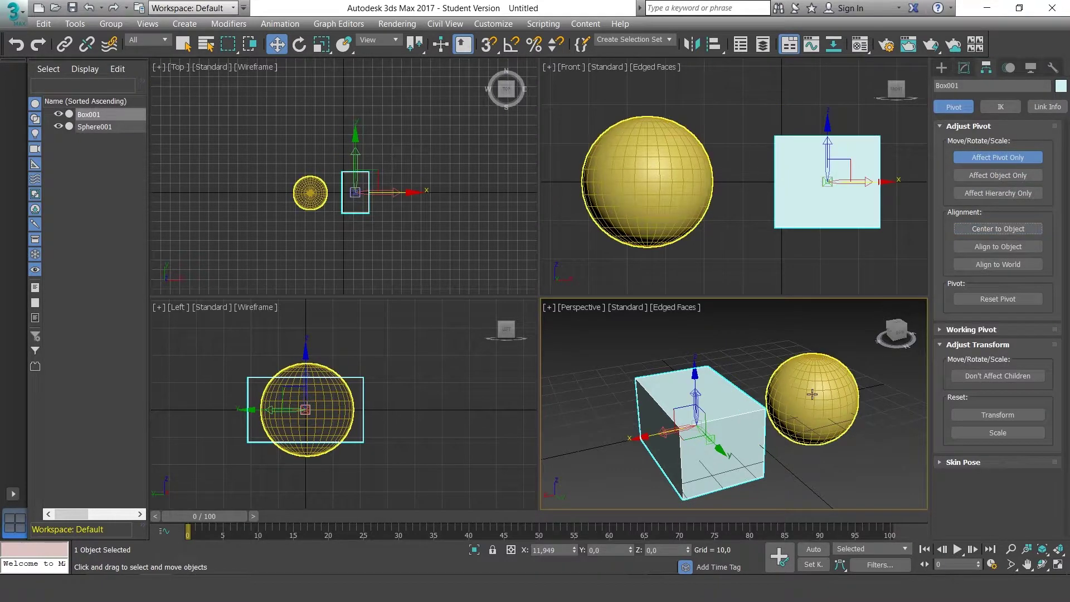
mouse_move(803, 399)
middle_mouse_down("alt")
mouse_move(776, 396)
mouse_move(803, 385)
mouse_move(913, 393)
mouse_move(794, 408)
middle_mouse_up("alt")
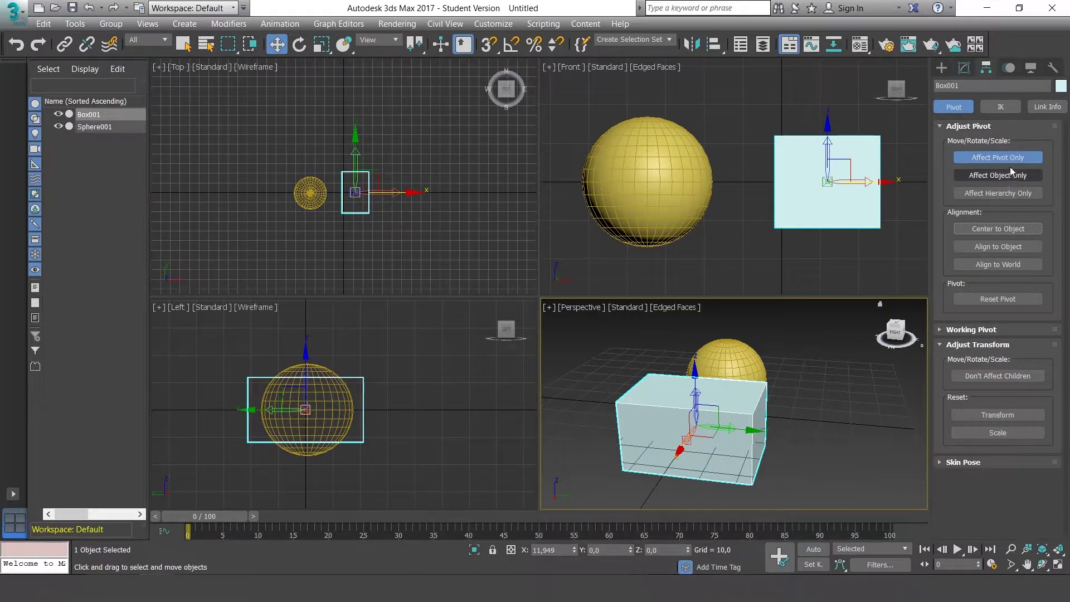
left_click(1007, 176)
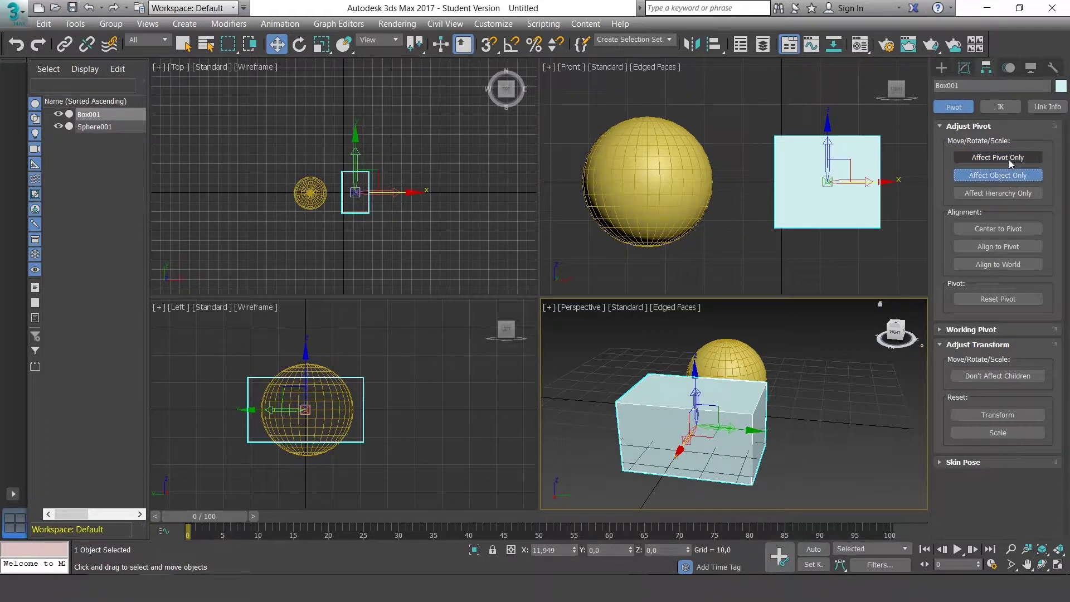
left_click(1009, 160)
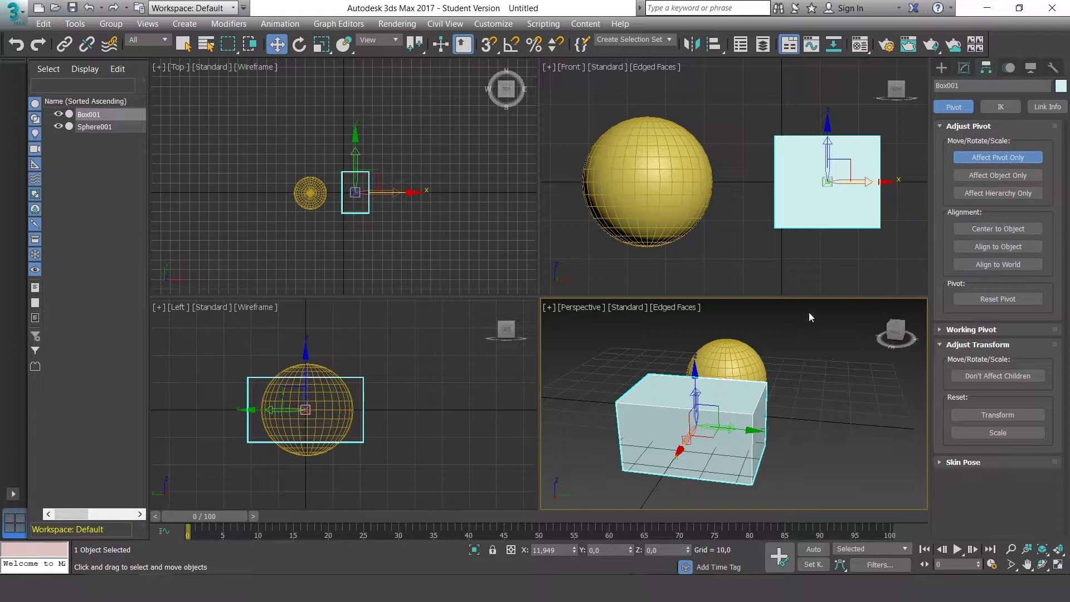
left_click(999, 159)
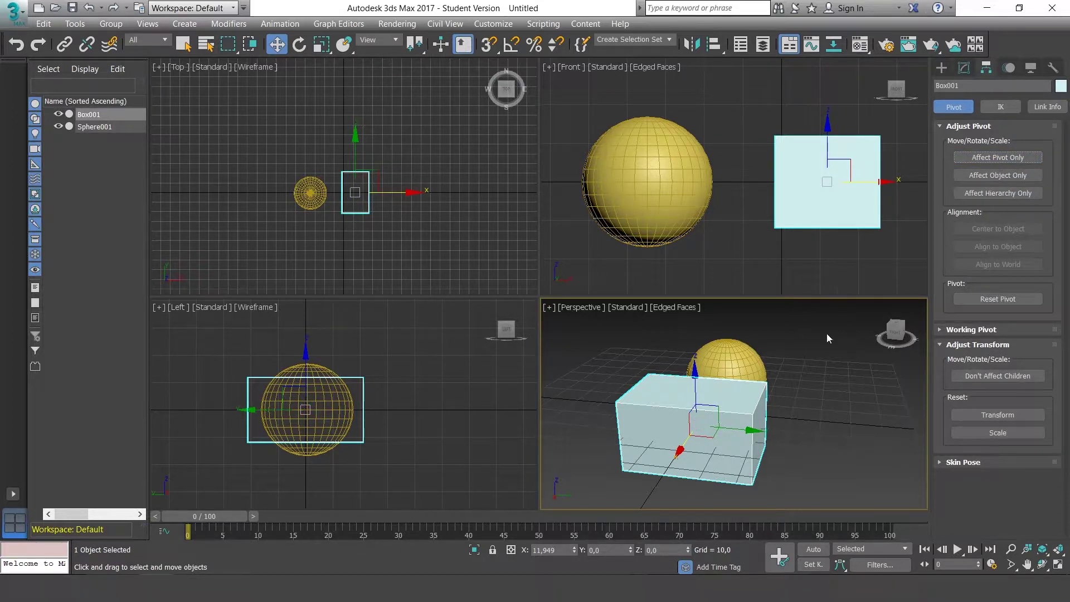
Step: Show the box's Modify parameters: Length 39,253, Width 25,434, Height 25,741
mouse_move(848, 404)
middle_mouse_down("alt")
mouse_move(741, 398)
mouse_move(870, 404)
middle_mouse_up("alt")
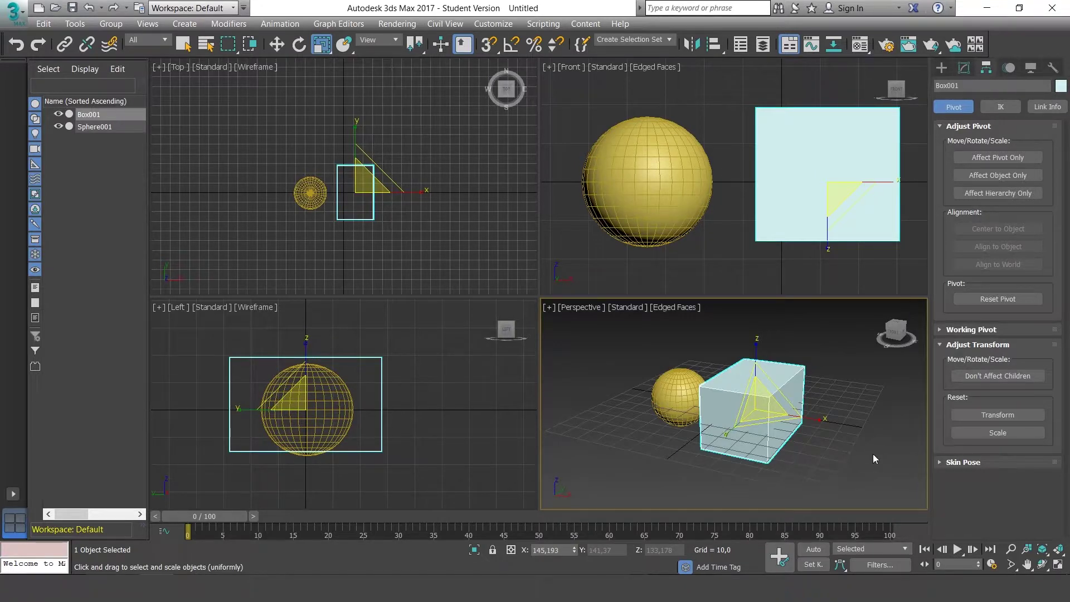
mouse_move(871, 429)
middle_mouse_down("alt")
mouse_move(899, 433)
mouse_move(862, 322)
middle_mouse_up("alt")
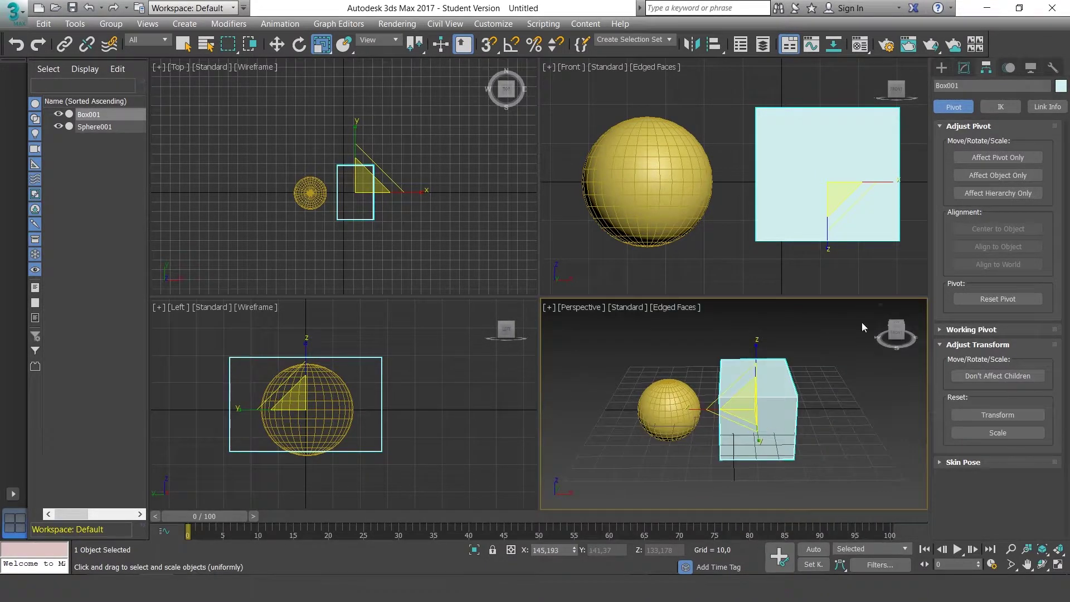
left_click(966, 69)
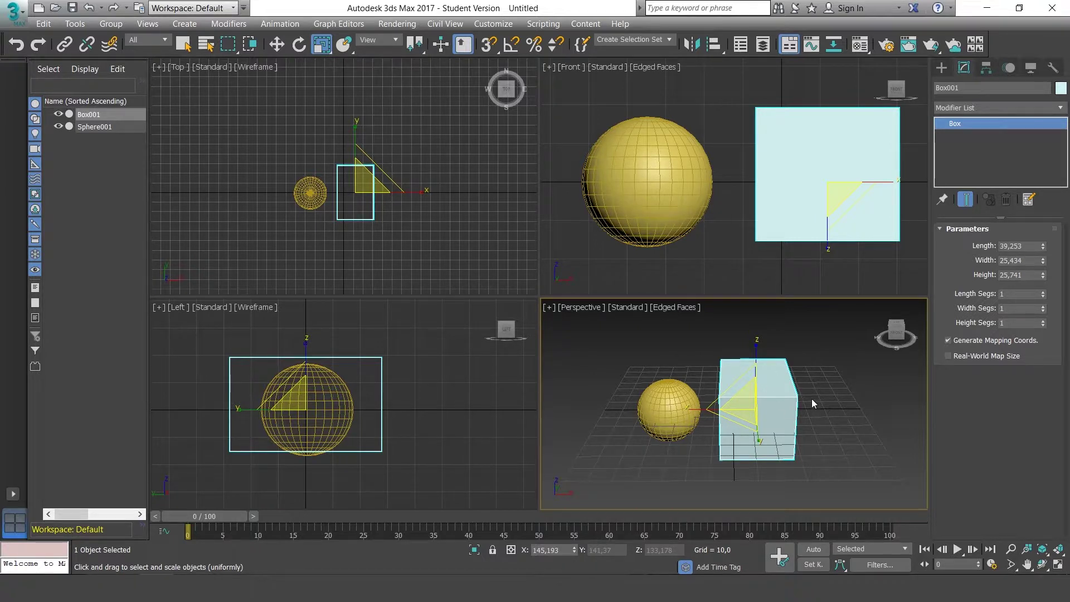
Step: Scale the box up uniformly by about 118%
middle_click_drag(748, 407, 759, 404, "alt")
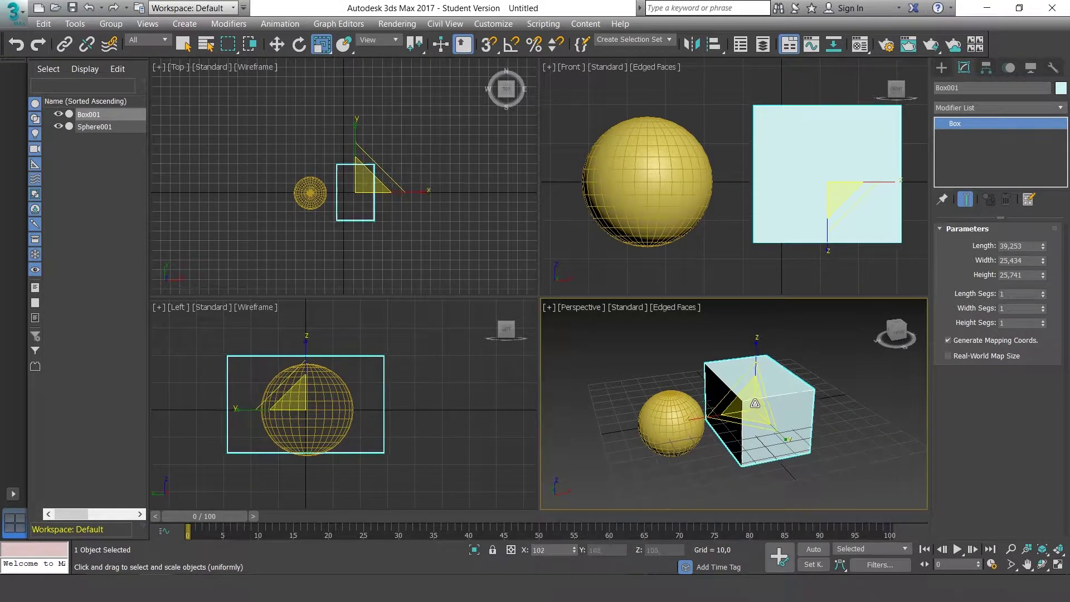
mouse_move(759, 405)
left_mouse_down()
mouse_move(769, 384)
mouse_move(752, 407)
mouse_move(767, 393)
left_mouse_up()
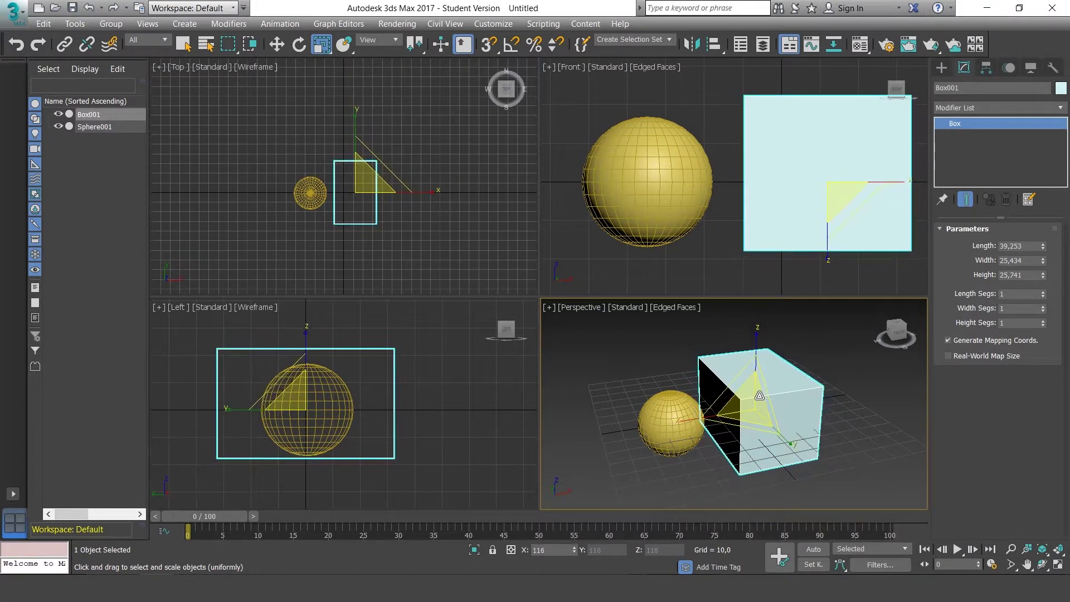
mouse_move(766, 393)
middle_mouse_down("alt")
mouse_move(815, 386)
mouse_move(731, 379)
mouse_move(839, 385)
middle_mouse_up("alt")
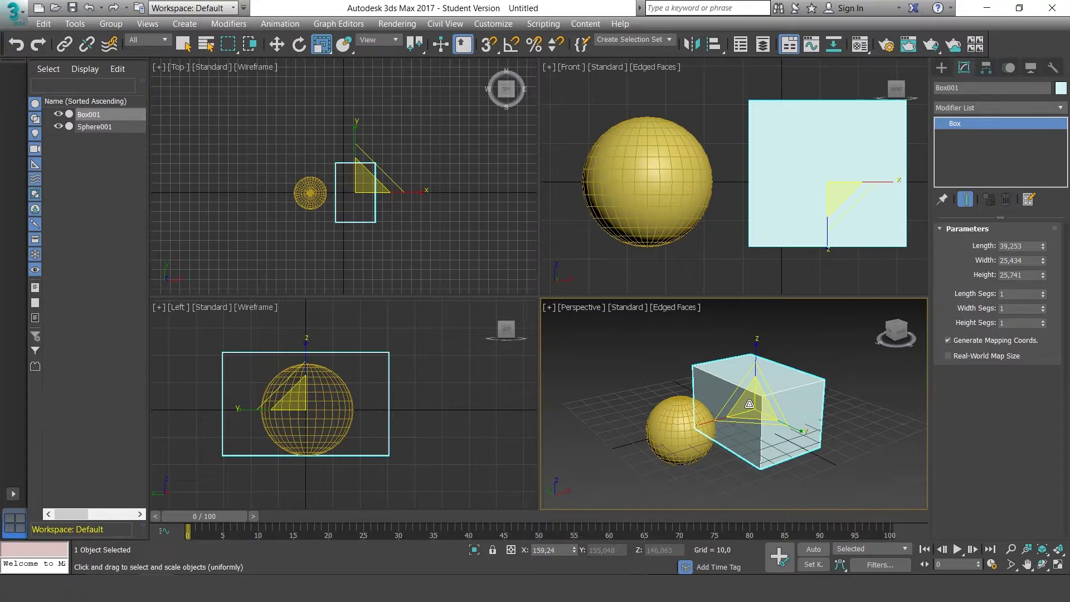
middle_click_drag(816, 378, 797, 381, "alt")
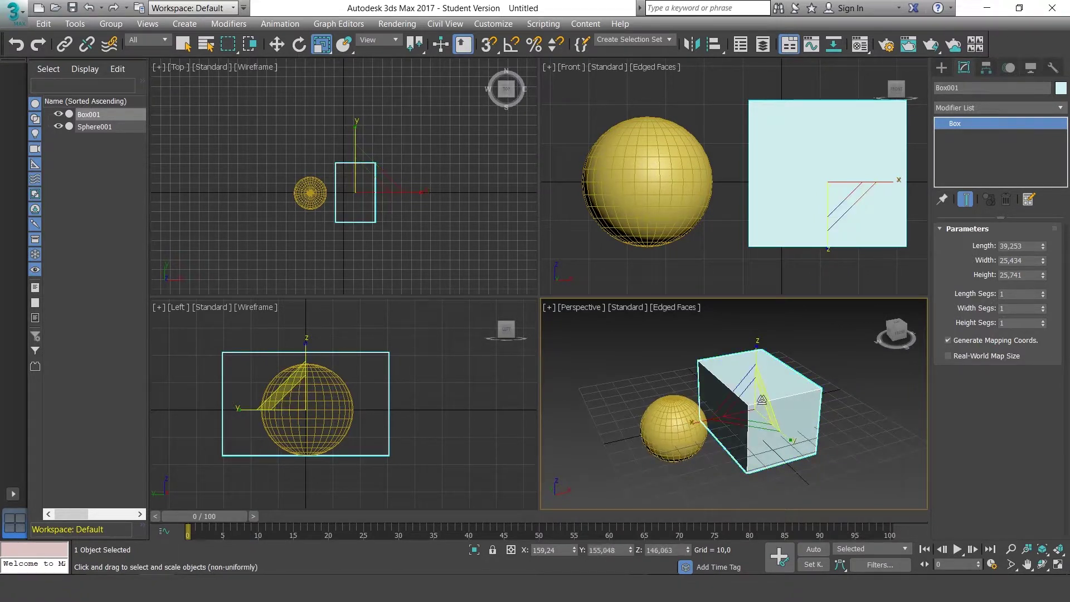
mouse_move(873, 351)
middle_mouse_down("alt")
mouse_move(832, 402)
mouse_move(831, 380)
mouse_move(849, 379)
mouse_move(784, 392)
middle_mouse_up("alt")
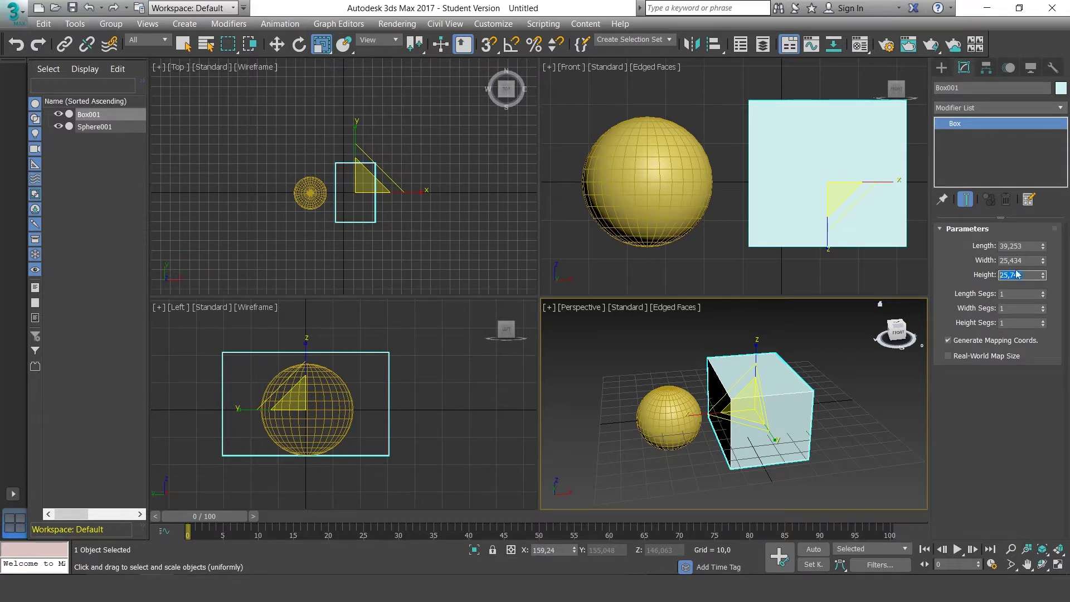
Step: Select the Width value, then readjust the uniform scale, ending slightly smaller
mouse_move(1028, 262)
left_mouse_down()
mouse_move(1011, 261)
mouse_move(1014, 246)
left_mouse_up()
key("Tab")
mouse_move(854, 408)
middle_mouse_down("alt")
mouse_move(835, 408)
mouse_move(884, 403)
middle_mouse_up("alt")
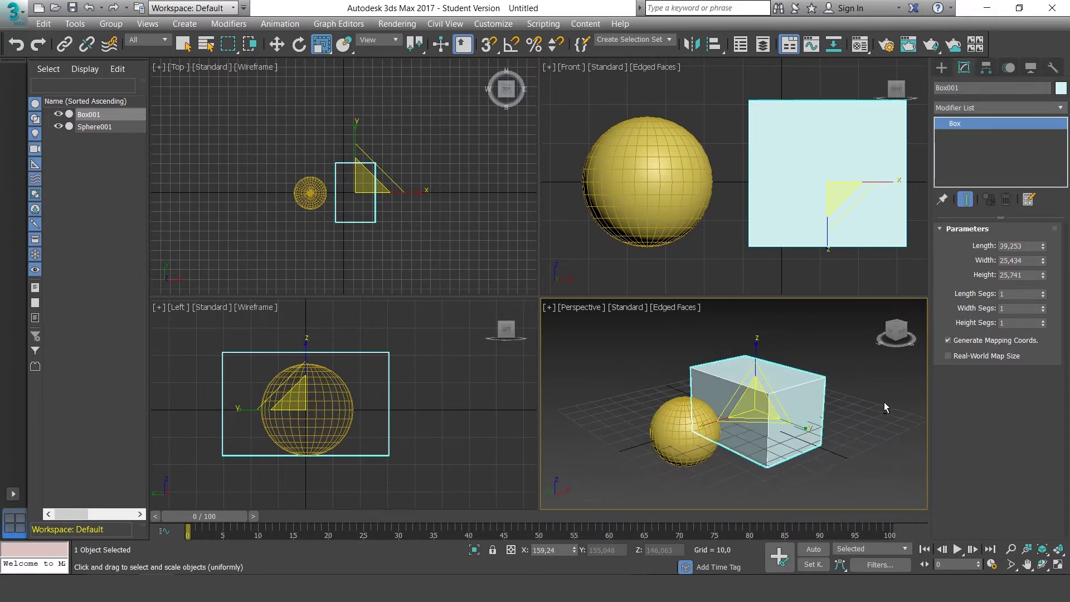
mouse_move(759, 402)
left_mouse_down()
mouse_move(757, 410)
mouse_move(783, 395)
left_mouse_up()
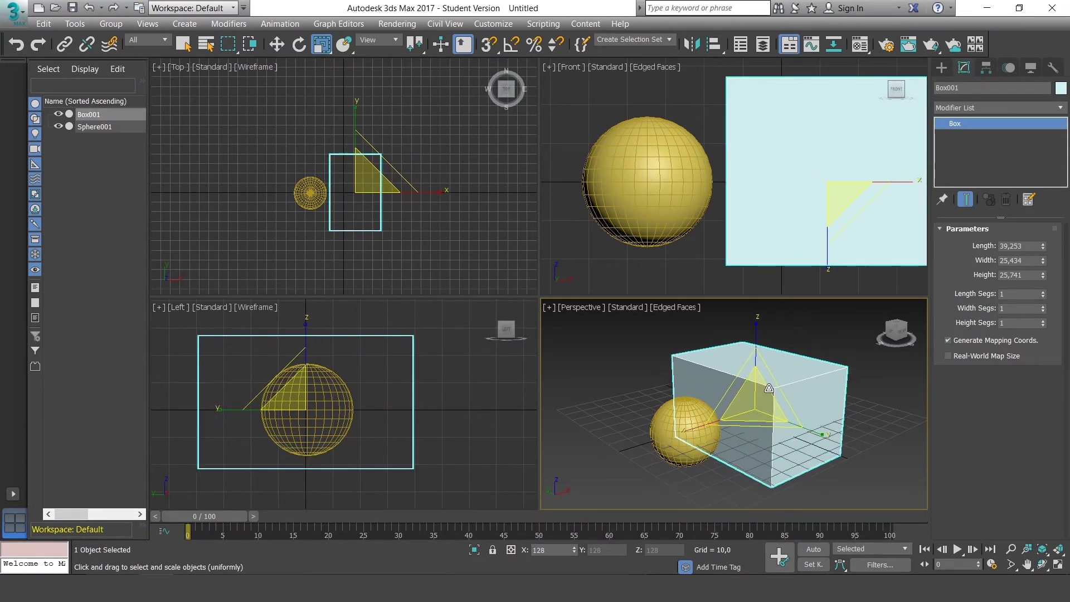